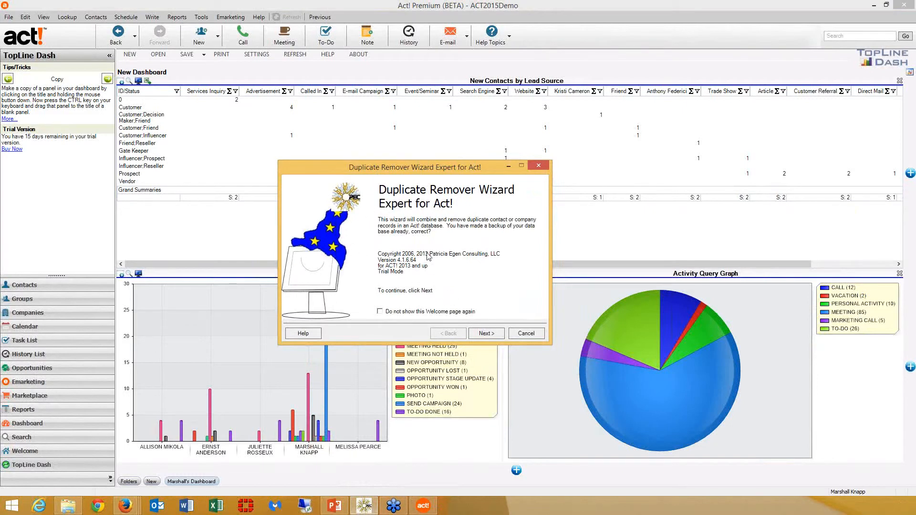
- Continue past the welcome page, log on to the preset ACT2015Demo database, and skip making a new backup
left_click(486, 334)
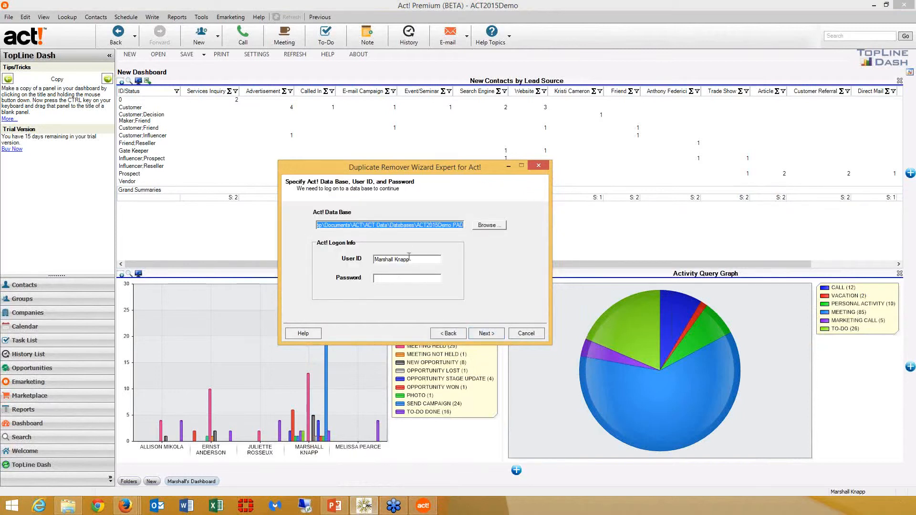
left_click(494, 334)
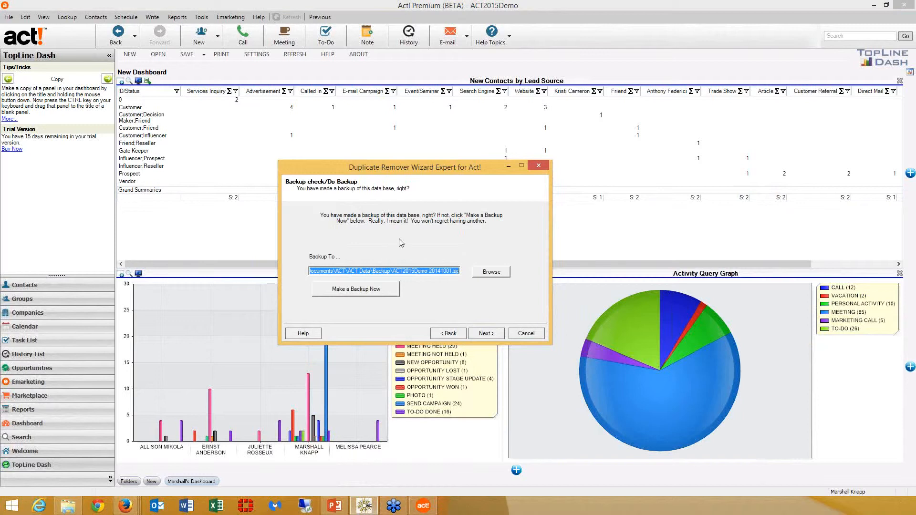
left_click(487, 334)
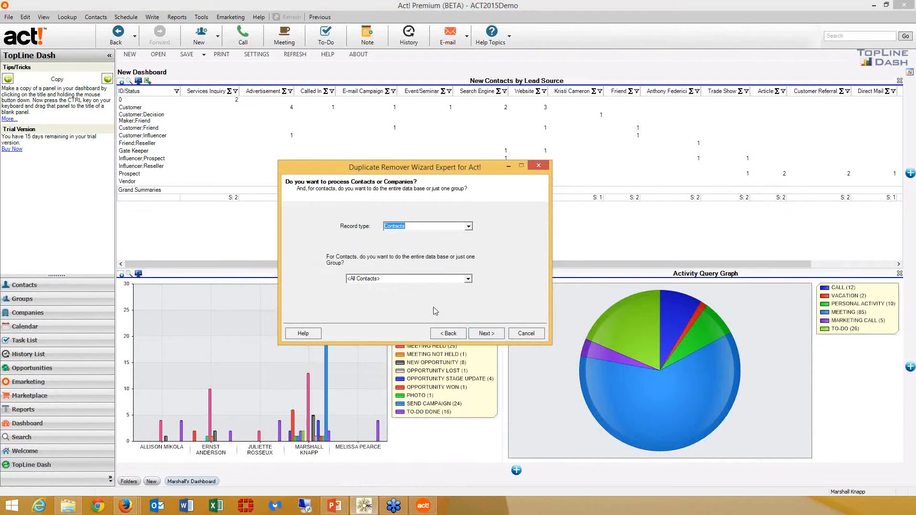
- Choose Contacts as the record type and <All Contacts> as the group to process, and continue to the matching fields
left_click(469, 226)
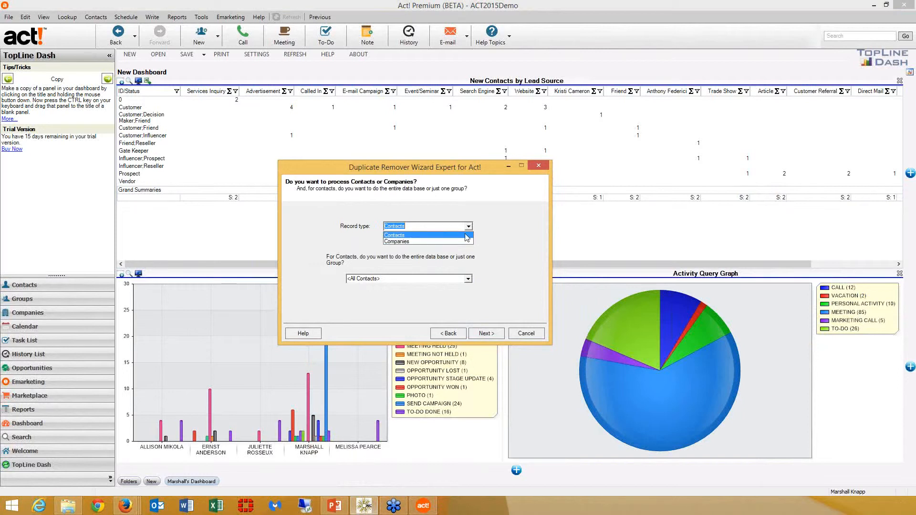
left_click(466, 238)
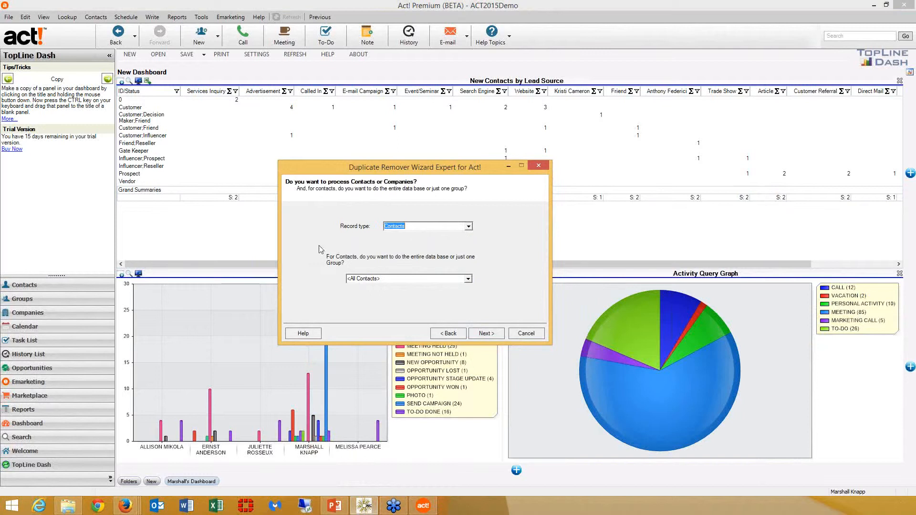
left_click(468, 278)
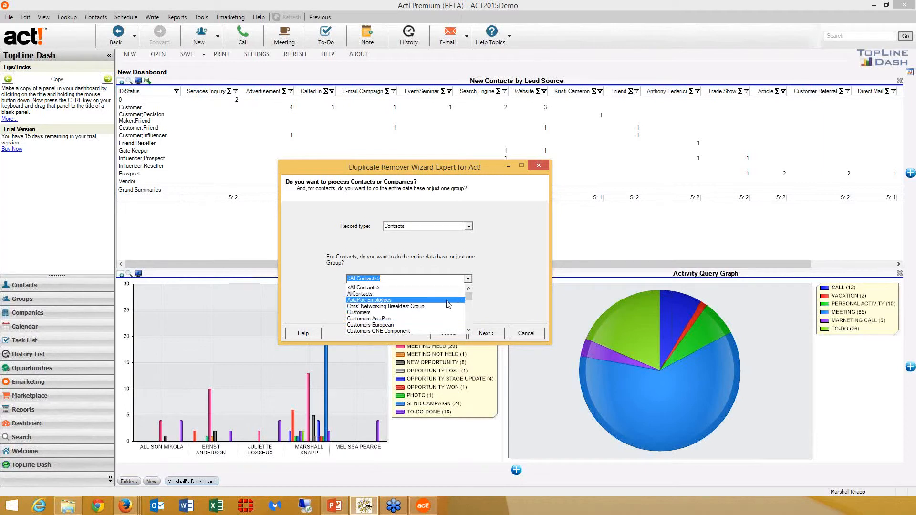
left_click(449, 300)
left_click(468, 278)
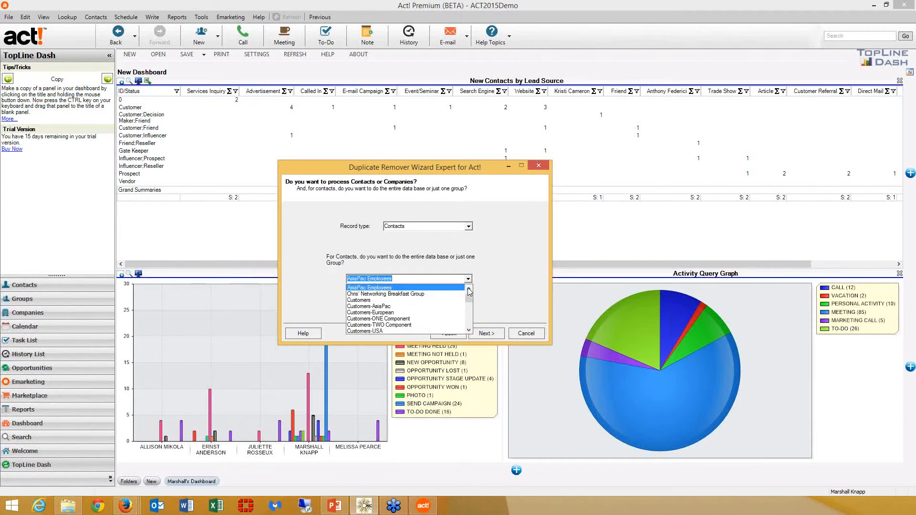
scroll(470, 299, "up", 2)
left_click(456, 289)
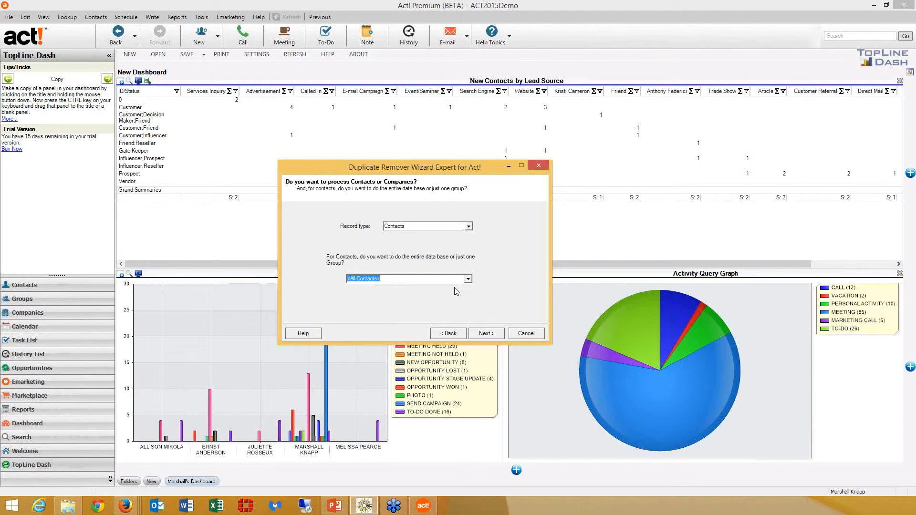
left_click(486, 332)
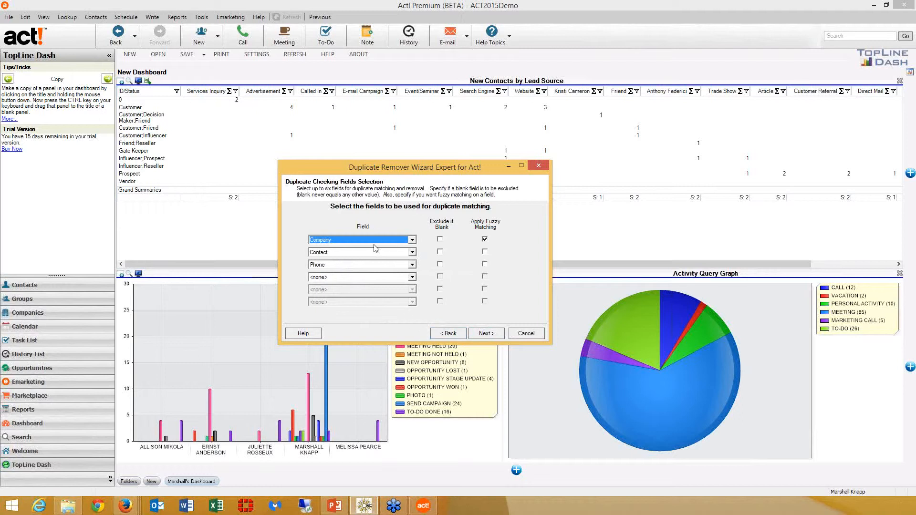
- Keep Company as the first duplicate-matching field and set the second field to First Name
left_click(413, 243)
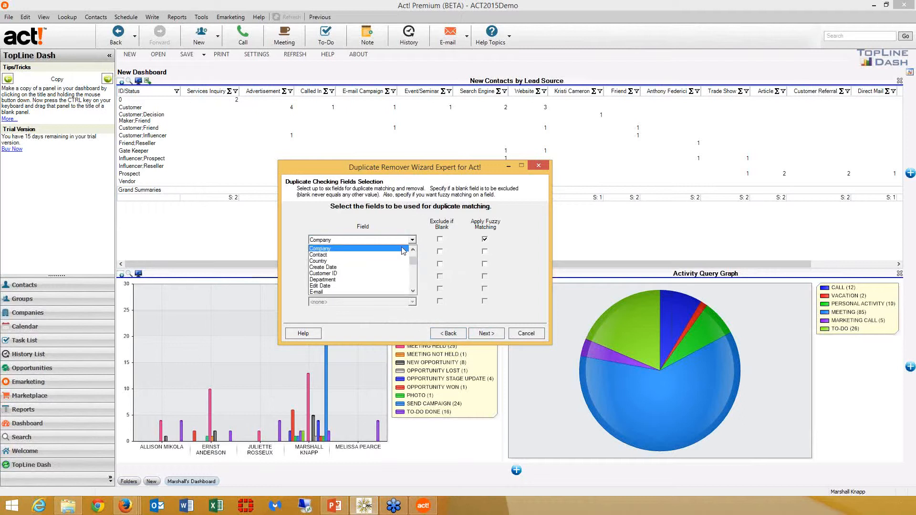
left_click(404, 249)
left_click(413, 253)
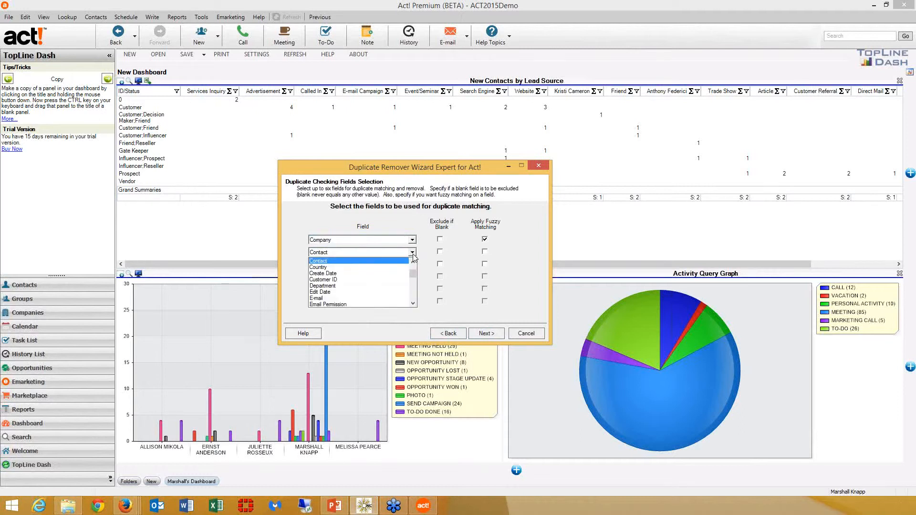
key("f")
left_click(413, 294)
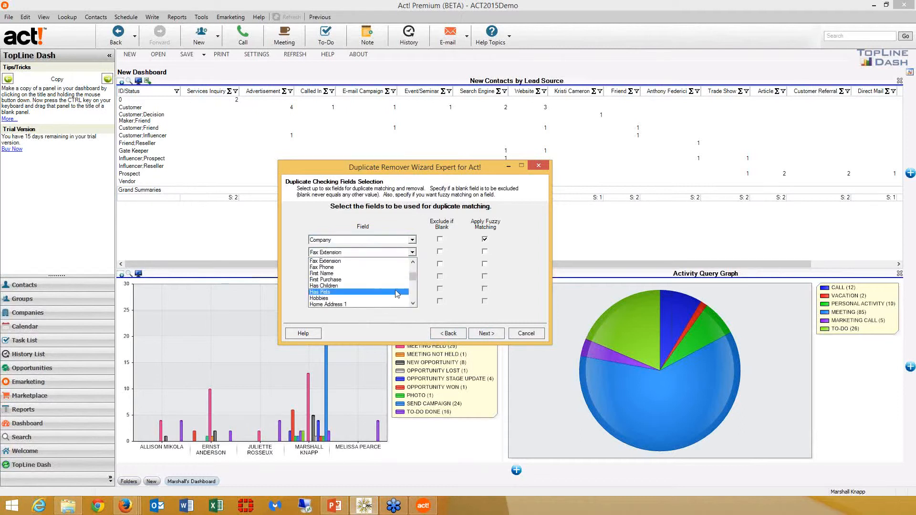
left_click(391, 276)
- Set the third duplicate-matching field to Last Name
left_click(411, 266)
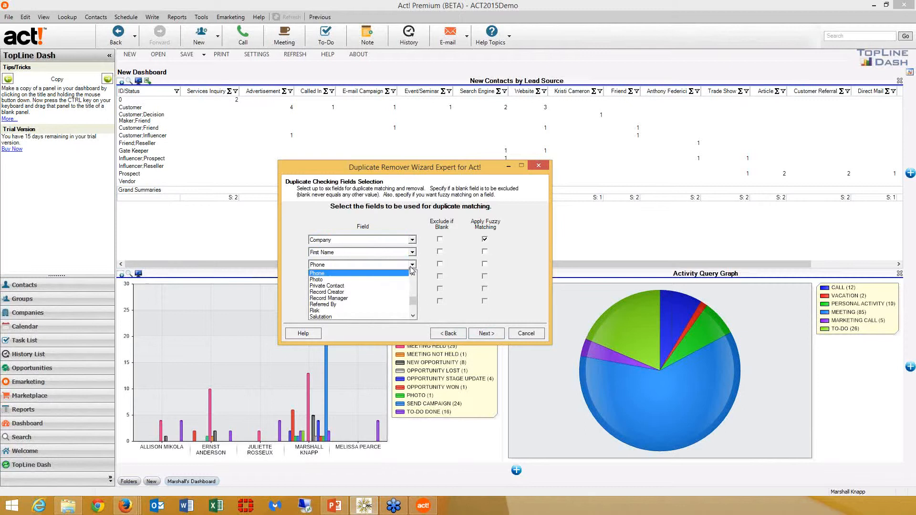
key("l")
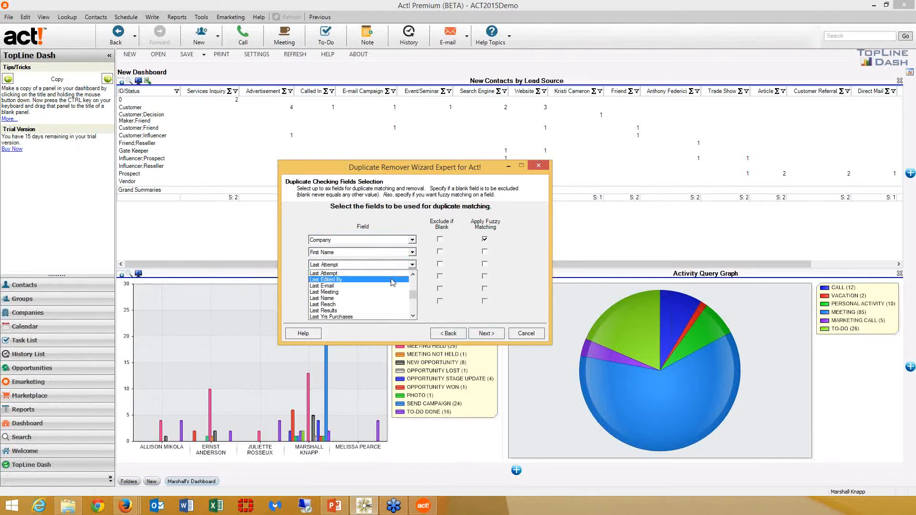
left_click(380, 302)
left_click(411, 265)
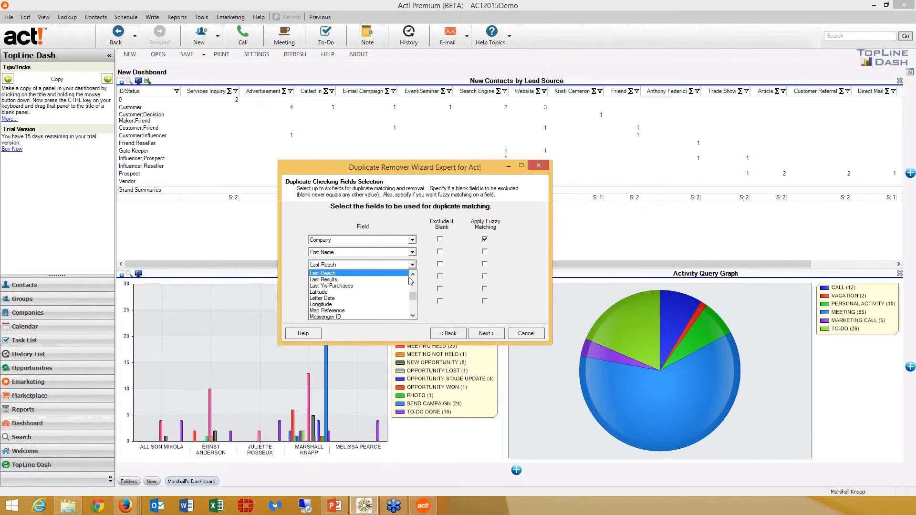
left_click(414, 275)
left_click(413, 274)
left_click(396, 279)
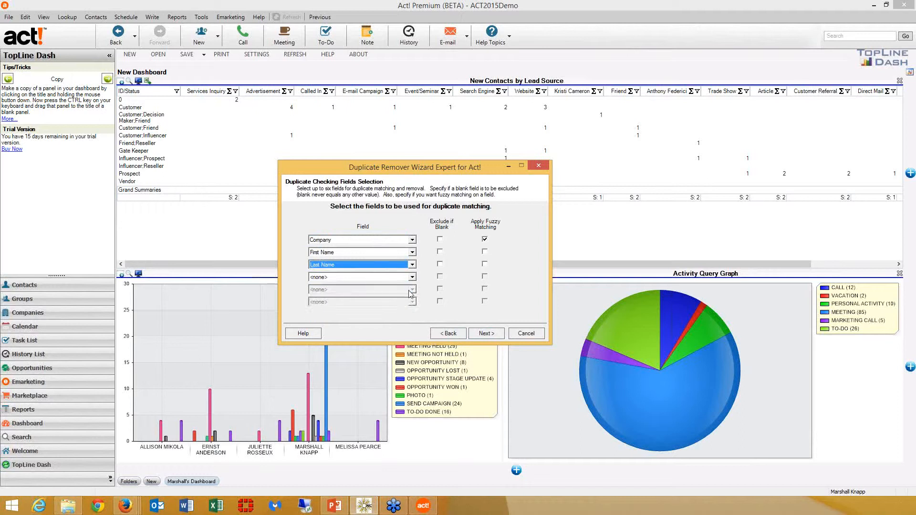
- Exclude blanks for Company, First Name and Last Name, and apply fuzzy matching to First Name and Last Name
left_click(440, 240)
left_click(440, 252)
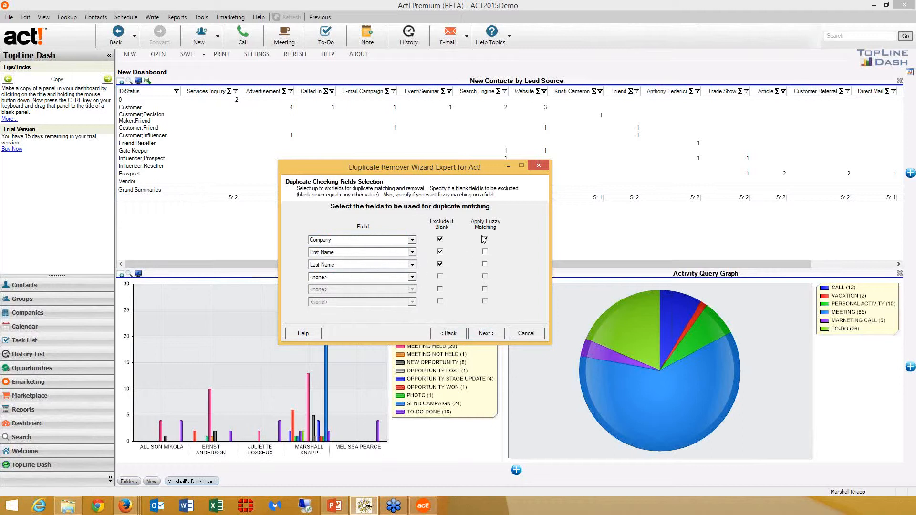
left_click(484, 253)
left_click(485, 264)
- Scan the contacts for duplicates with the preset processing options and open the list of duplicate records
left_click(485, 334)
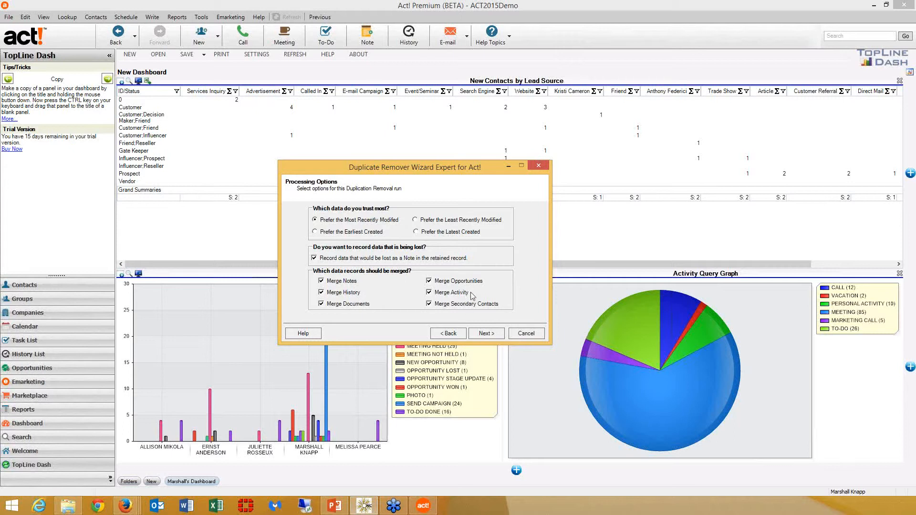
left_click(484, 334)
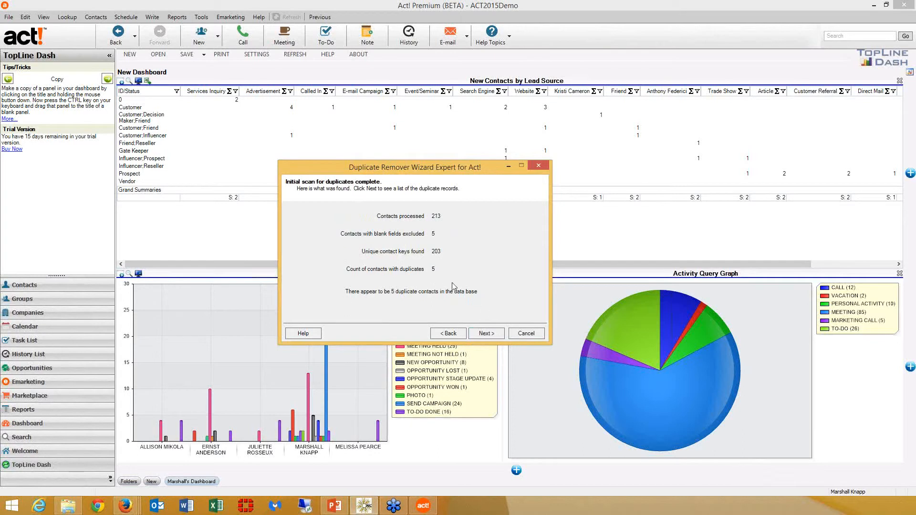
left_click(486, 333)
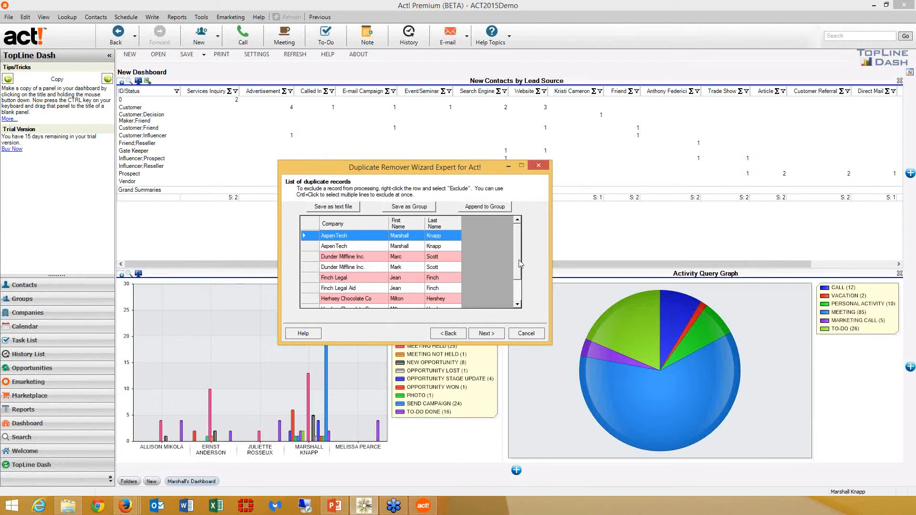
- Look through the list of duplicate records without excluding any, and run the duplicate removal
left_click_drag(520, 264, 523, 287)
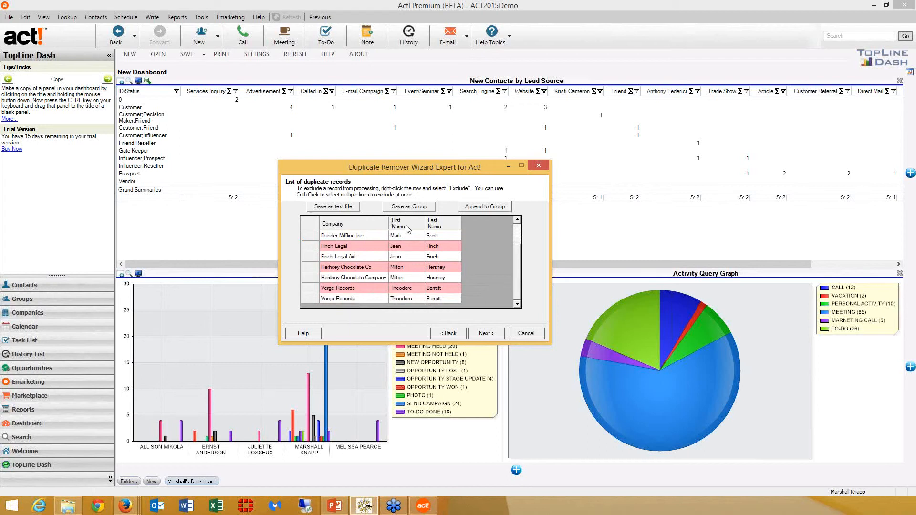
right_click(373, 251)
left_click(386, 256)
left_click_drag(519, 274, 520, 243)
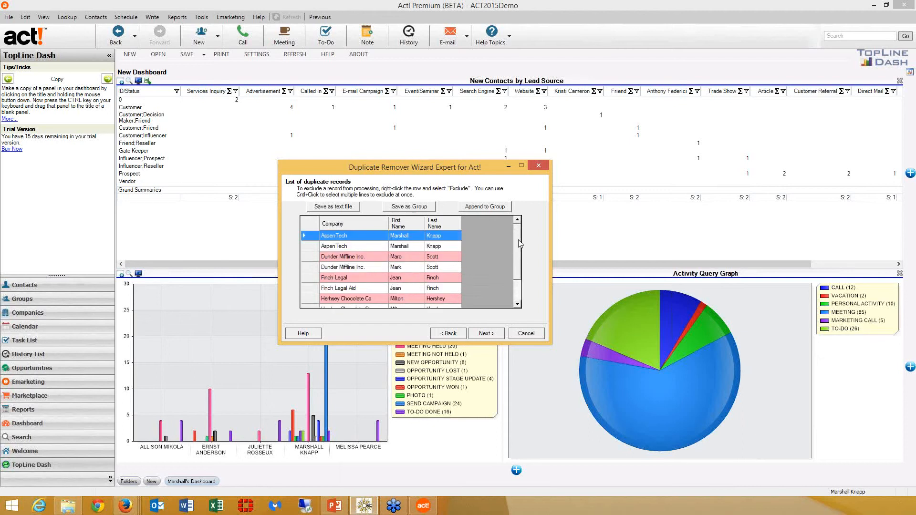
left_click(480, 333)
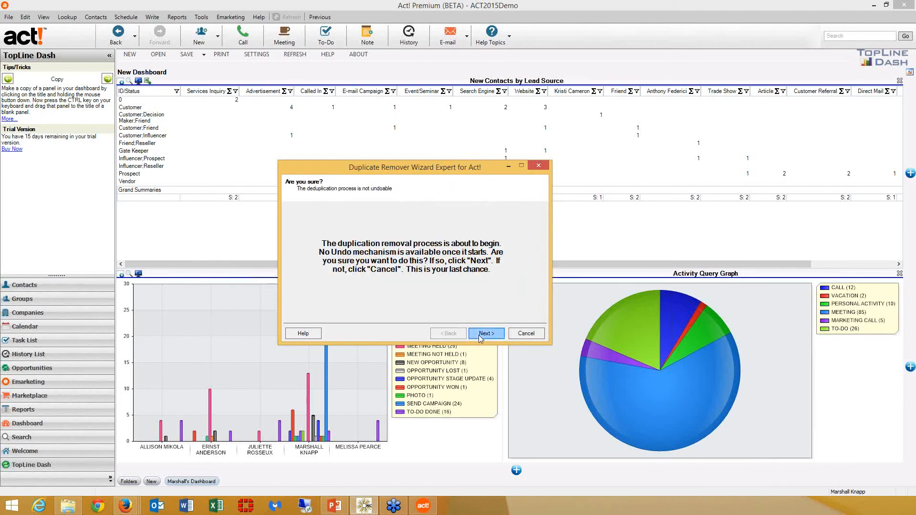
left_click(480, 334)
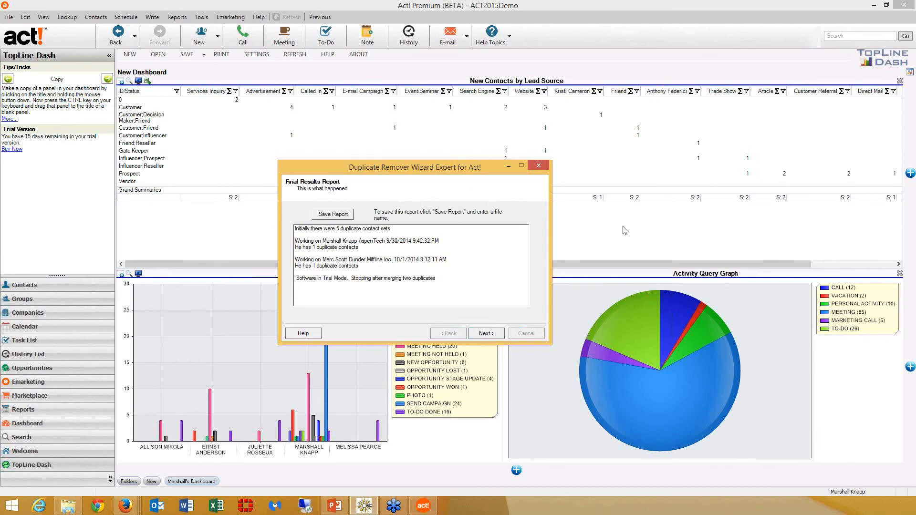